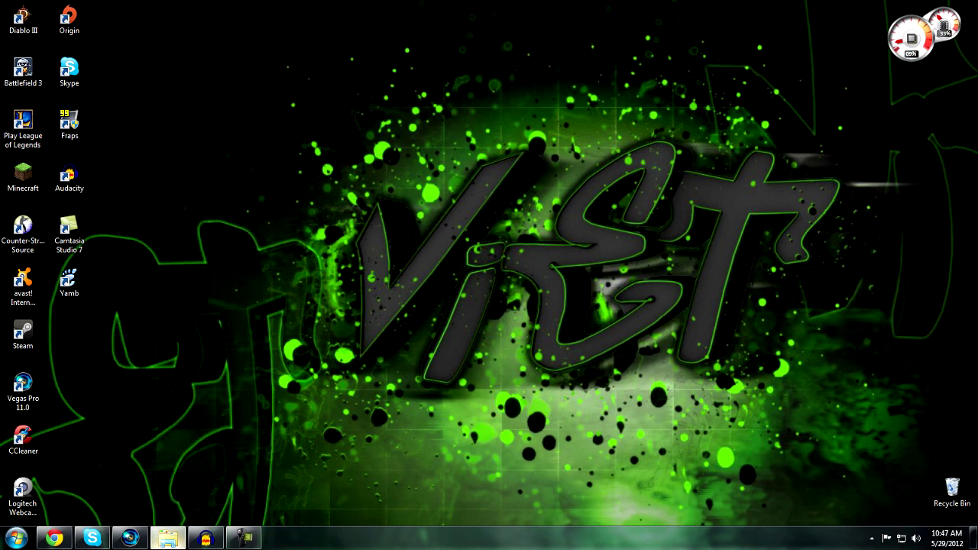
# Examine the FLV recording in the JustinTV - ViiET folder and minimize the folder window.
pyautogui.click(166, 538)
pyautogui.moveTo(253, 95); pyautogui.dragTo(385, 96)
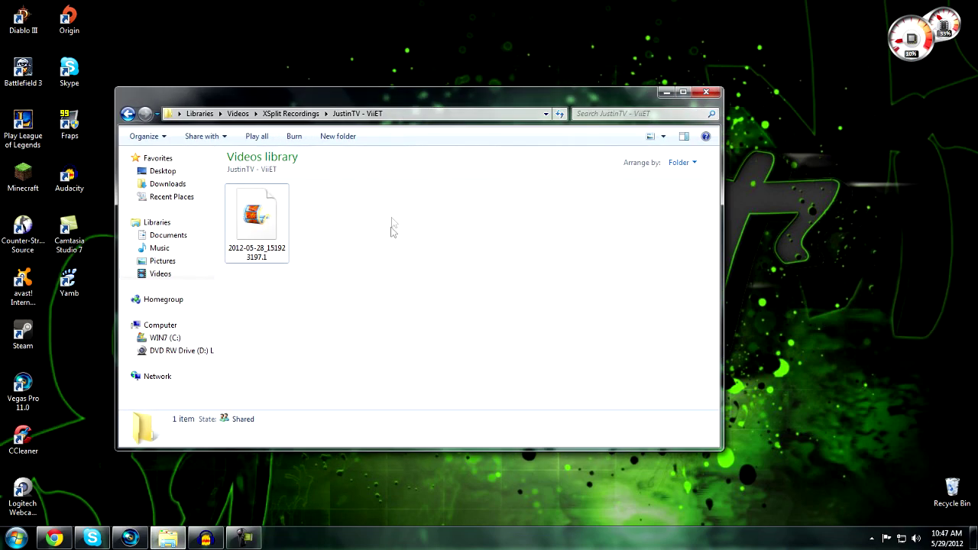
pyautogui.click(257, 216)
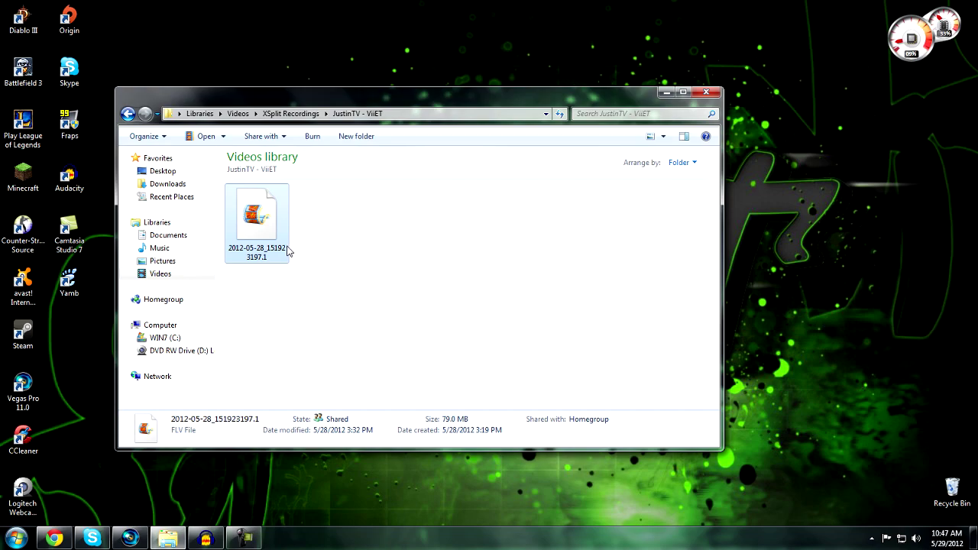
pyautogui.moveTo(327, 240); pyautogui.dragTo(382, 377)
pyautogui.moveTo(437, 223); pyautogui.dragTo(627, 409)
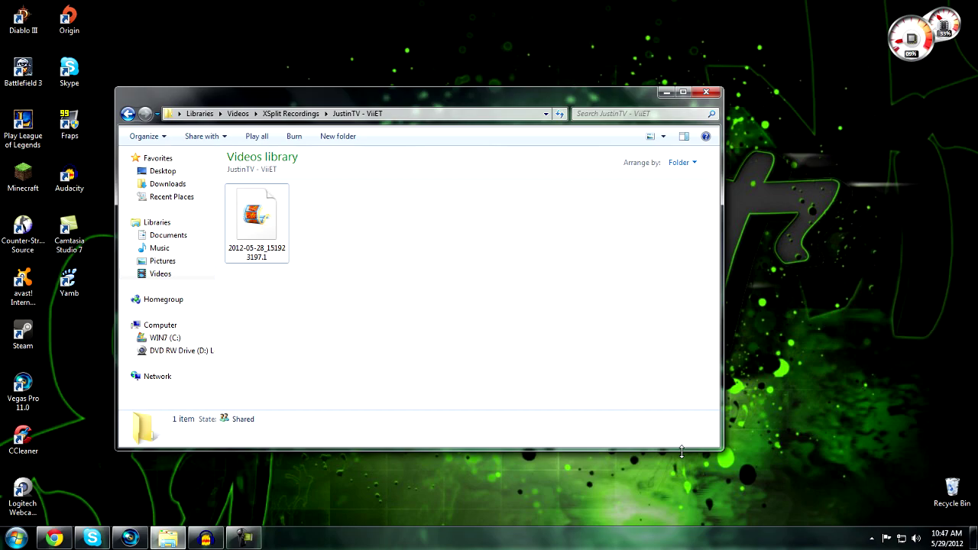
pyautogui.click(666, 91)
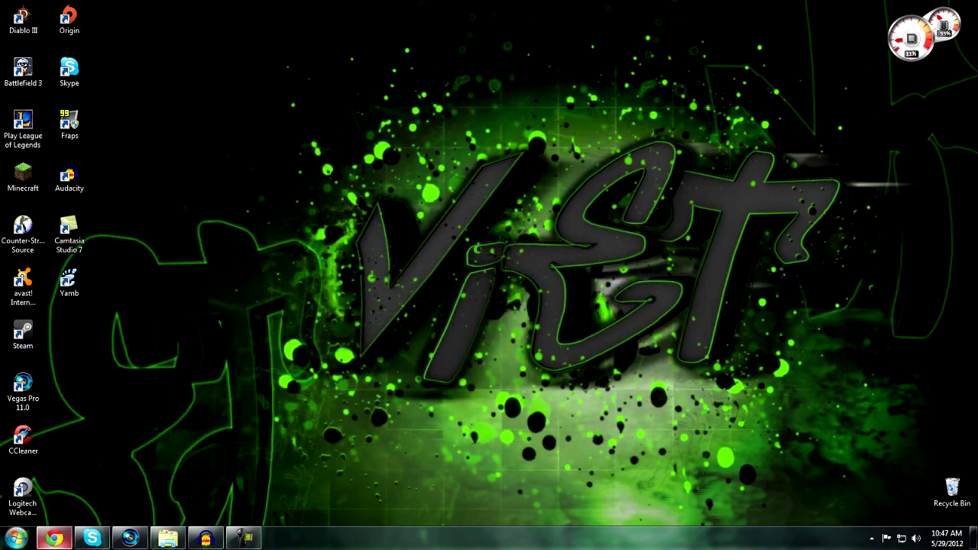
# Search for "flv extract" in a new Chrome tab and open the AfterDawn download page for FLV Extract v1.6.2.
pyautogui.click(54, 538)
pyautogui.click(136, 10)
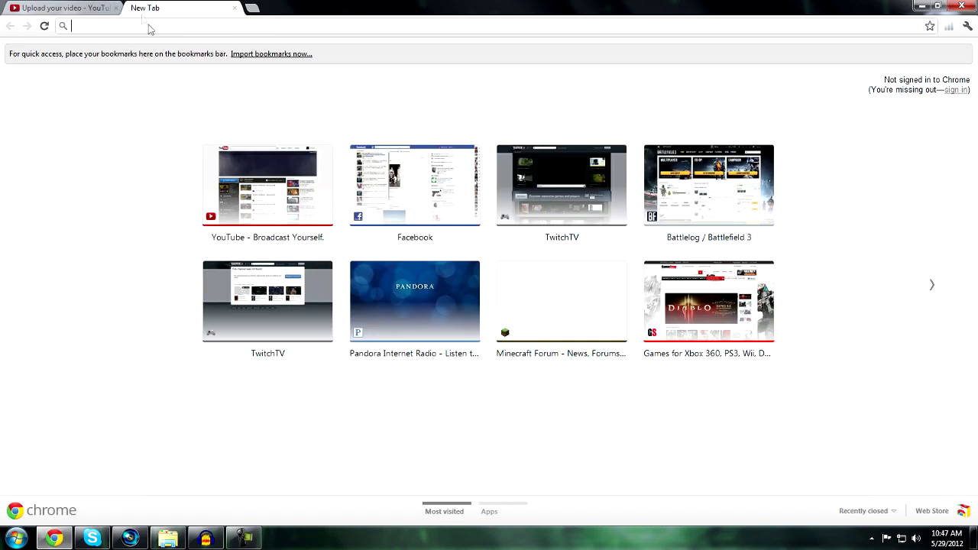
pyautogui.write('flvextr')
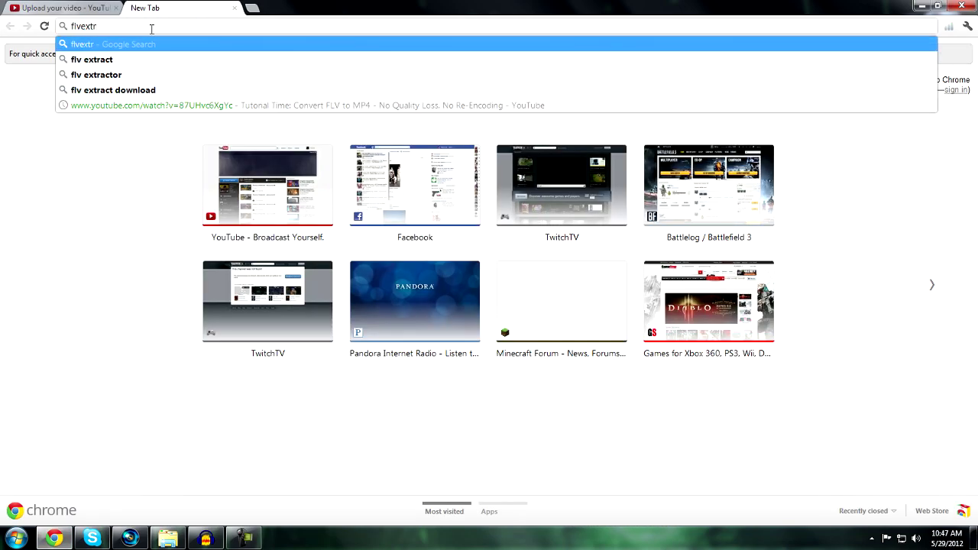
pyautogui.press('Return')
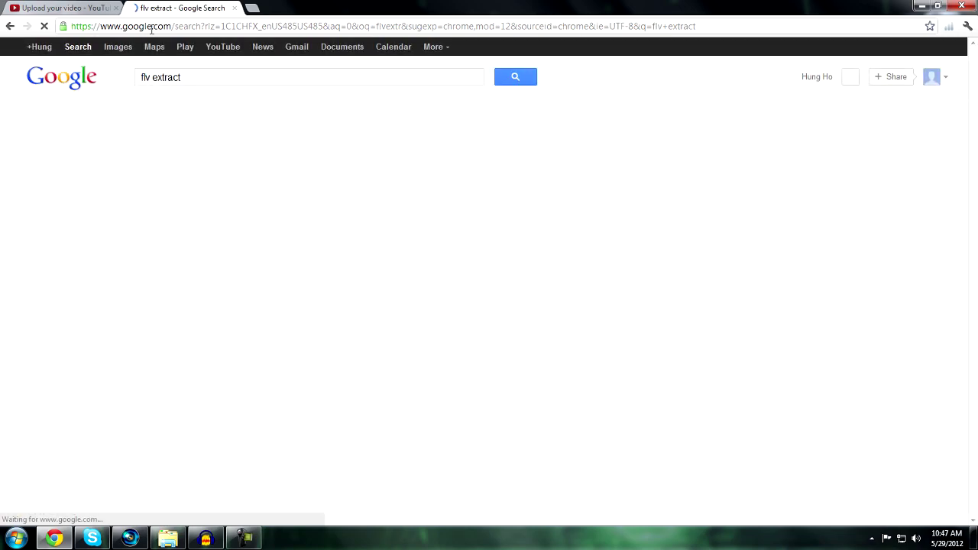
pyautogui.click(178, 213)
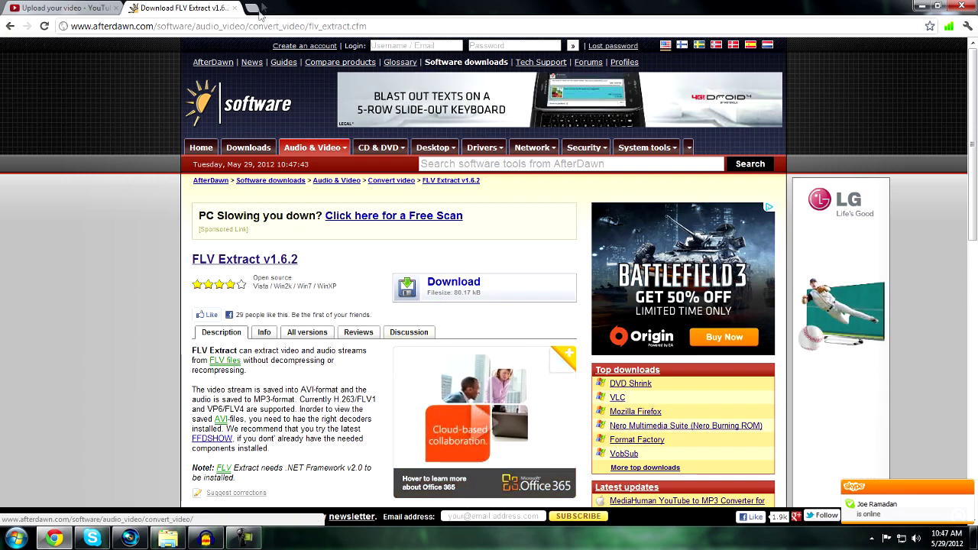
# Search the web for "yamb" and open the downloads page of the Yamb website.
pyautogui.click(258, 27)
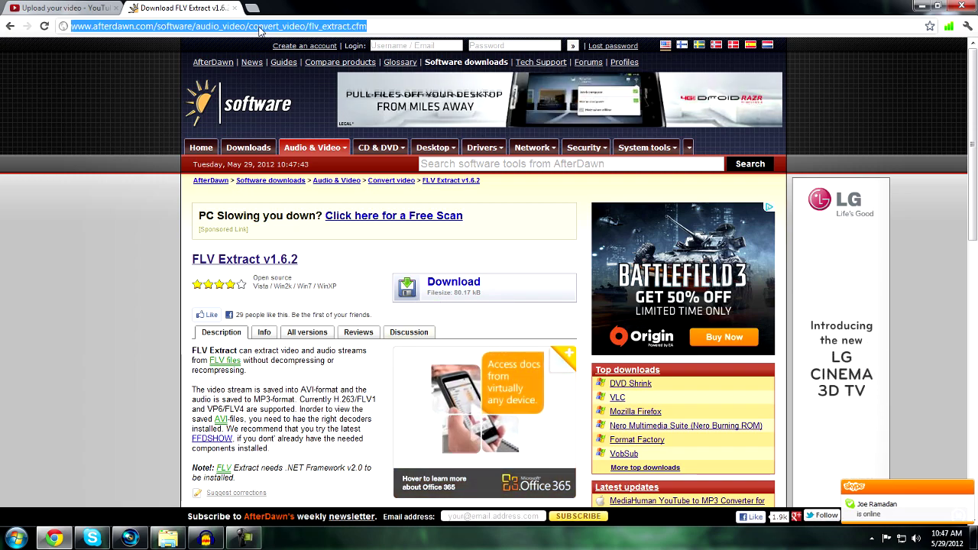
pyautogui.write('yamb')
pyautogui.press('Return')
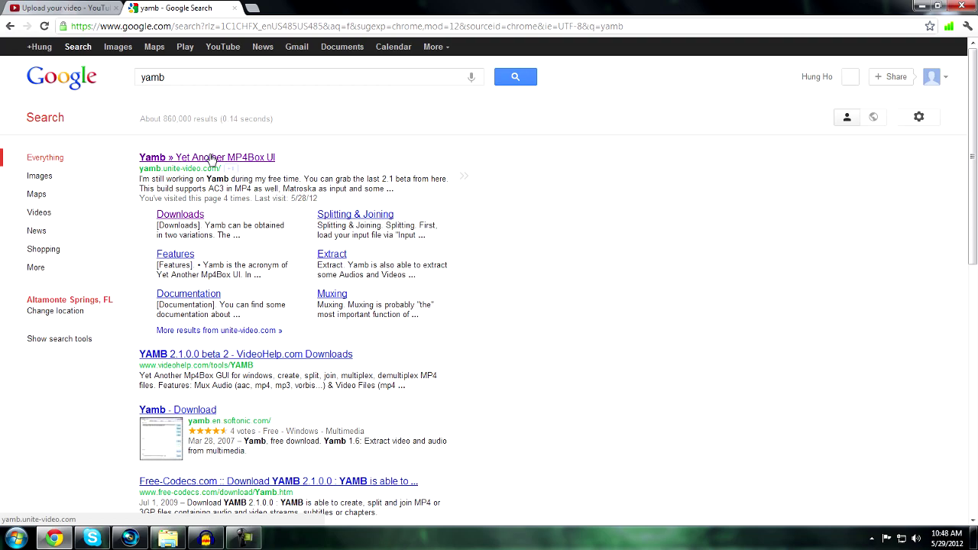
pyautogui.click(211, 158)
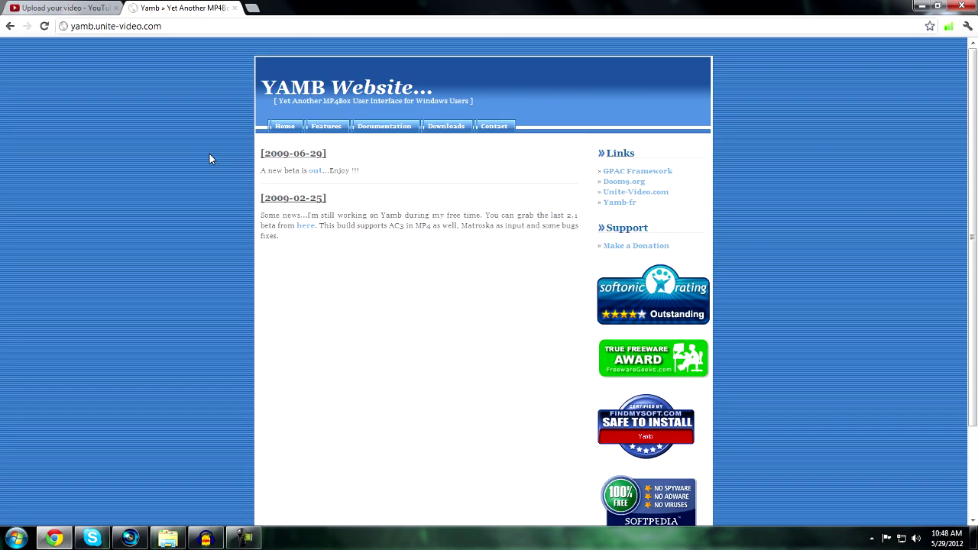
pyautogui.click(315, 172)
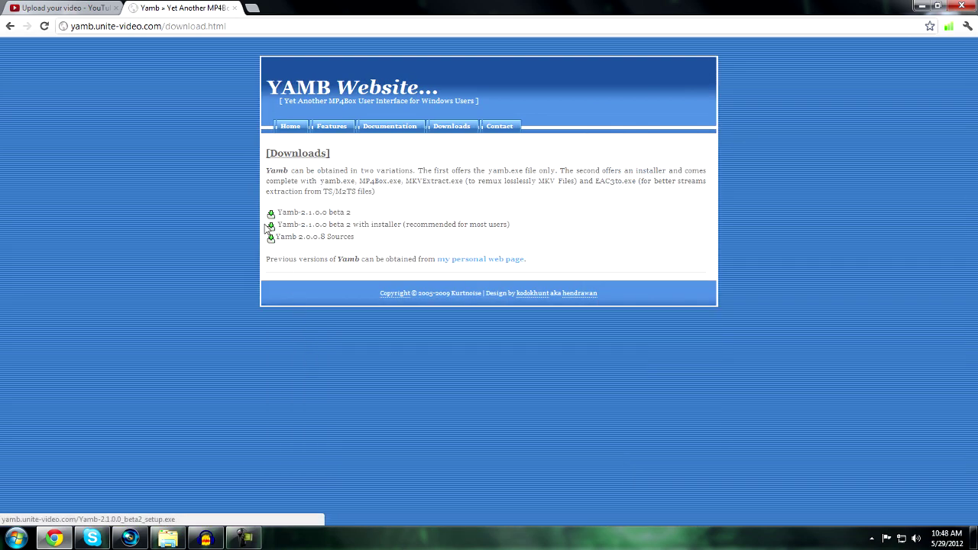
# Highlight the "Yamb-2.1.0.0 beta 2 with installer" download entry, close the page and minimize the browser.
pyautogui.moveTo(271, 220); pyautogui.dragTo(601, 231)
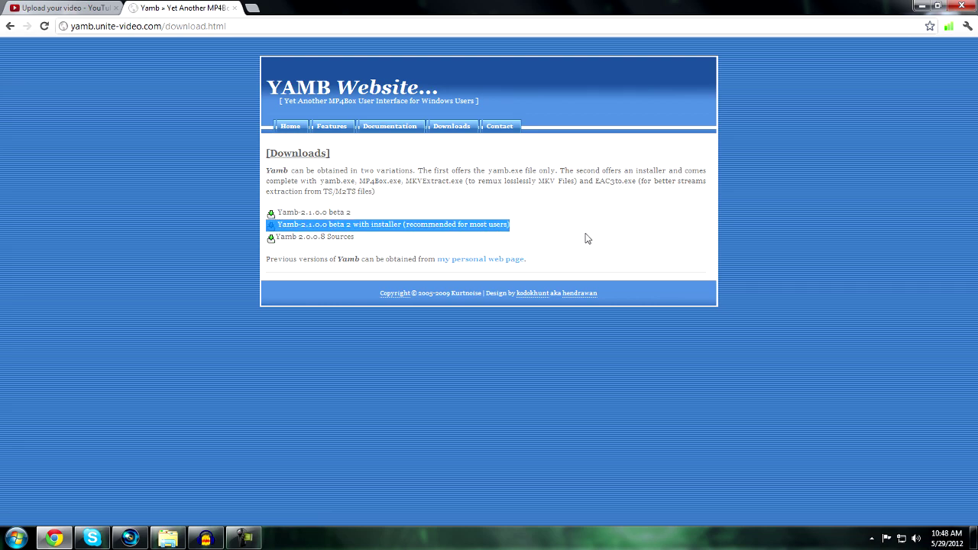
pyautogui.click(524, 227)
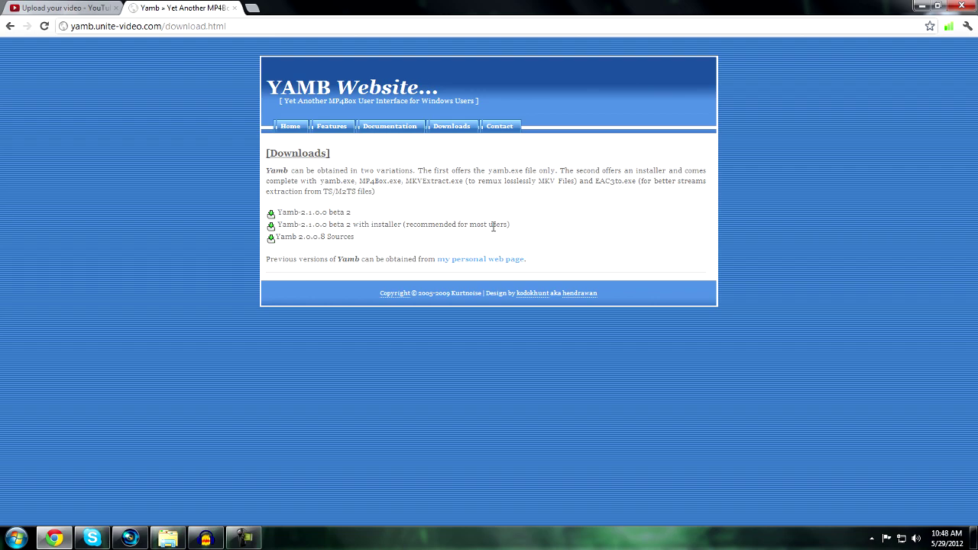
pyautogui.click(235, 8)
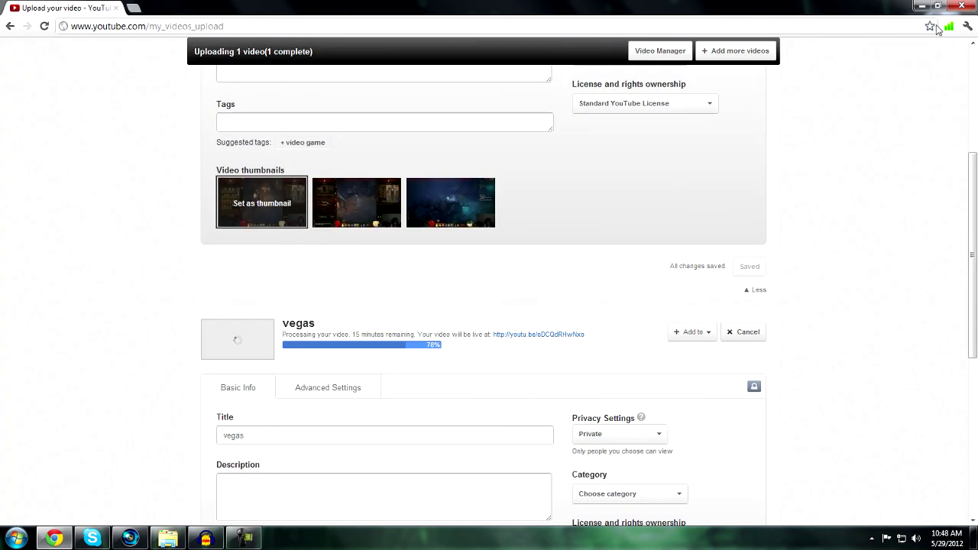
pyautogui.click(920, 6)
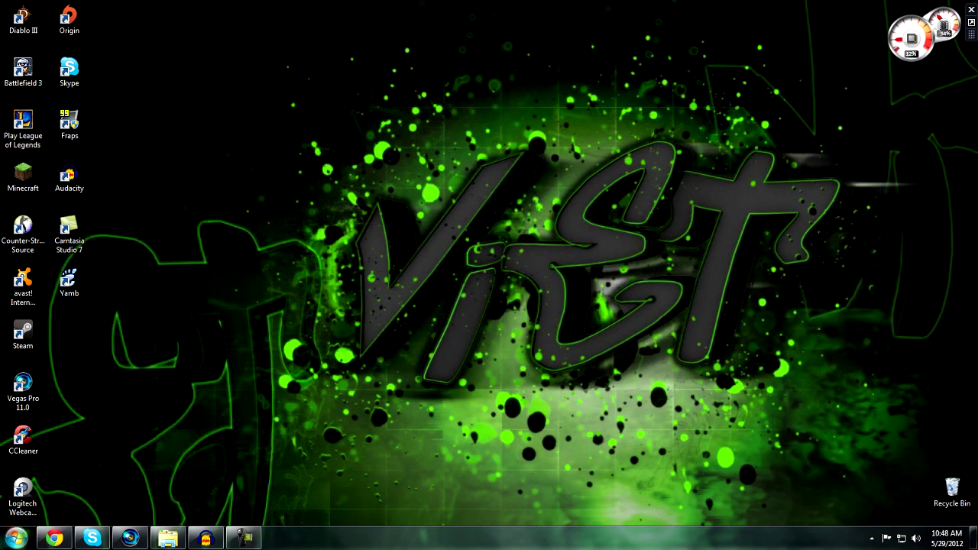
# Open the FLV_Extract_v1.6.2 archive from the Downloads folder.
pyautogui.press('super')
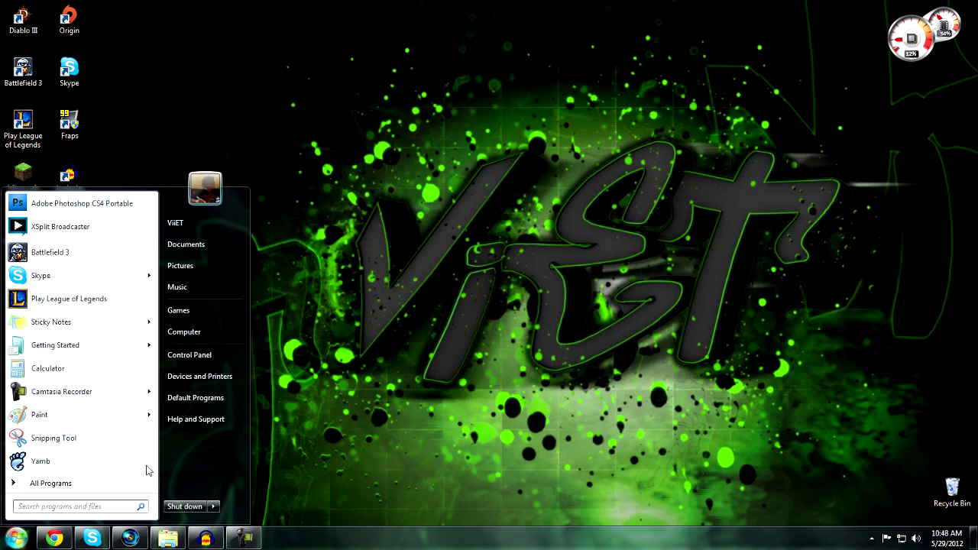
pyautogui.click(185, 244)
pyautogui.click(180, 200)
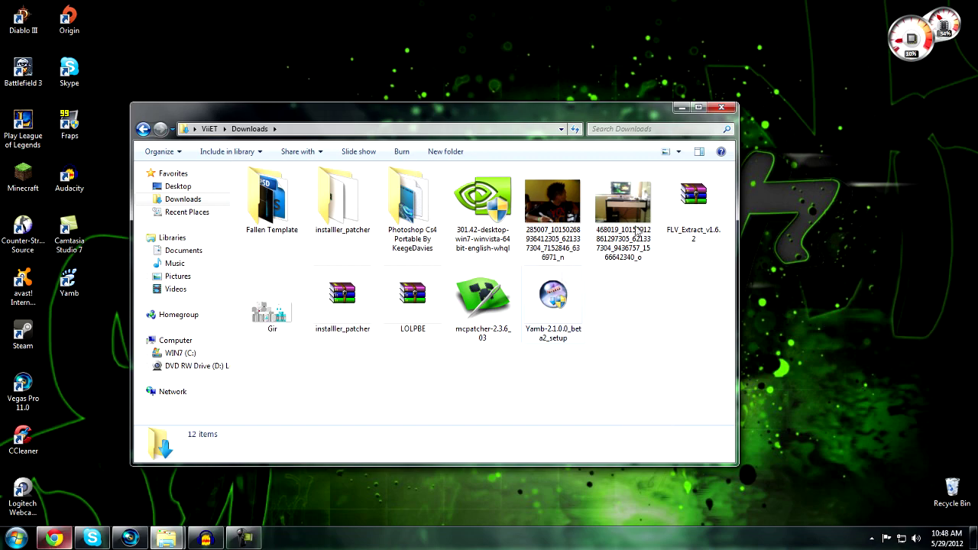
pyautogui.doubleClick(695, 202)
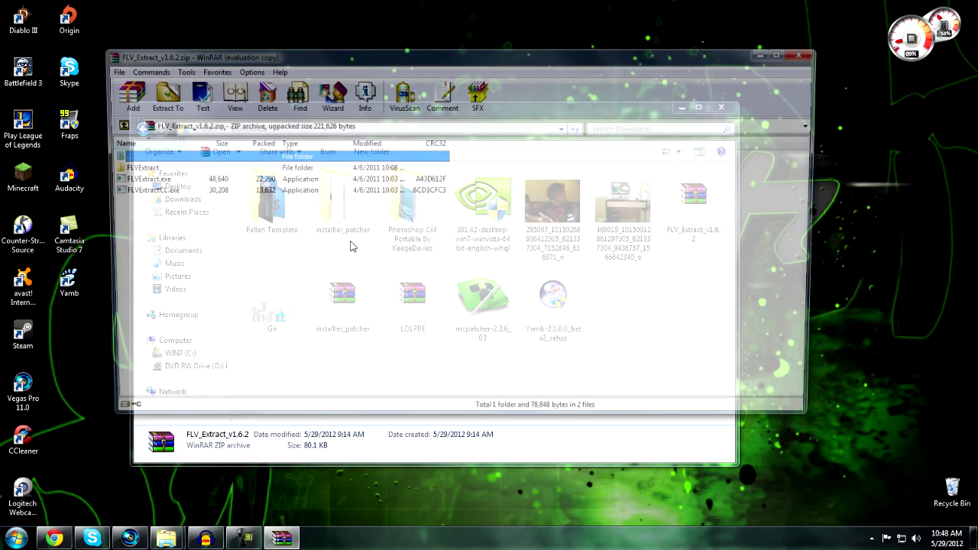
# Launch FLVExtract.exe from the archive, close WinRAR and move the FLV Extract window beside the folder window.
pyautogui.click(205, 180)
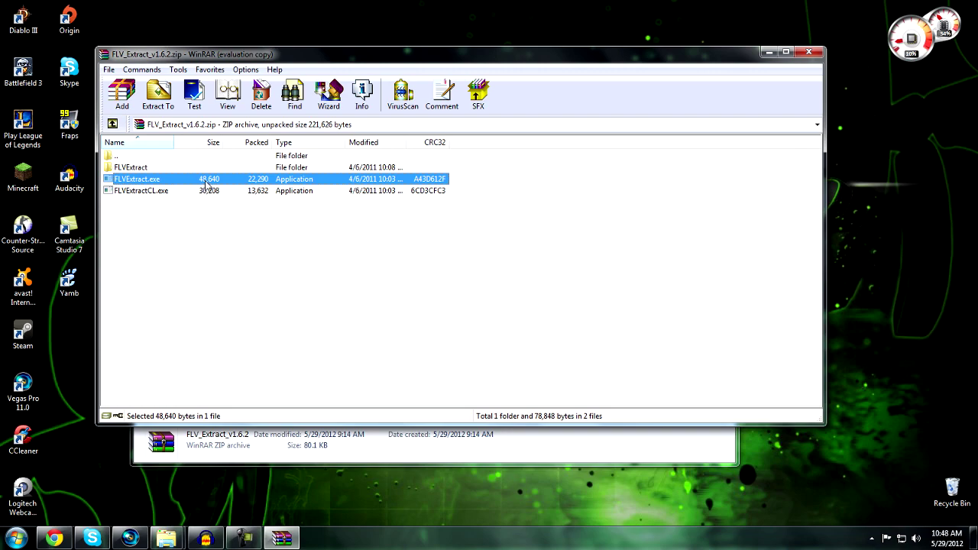
pyautogui.doubleClick(205, 181)
pyautogui.click(808, 52)
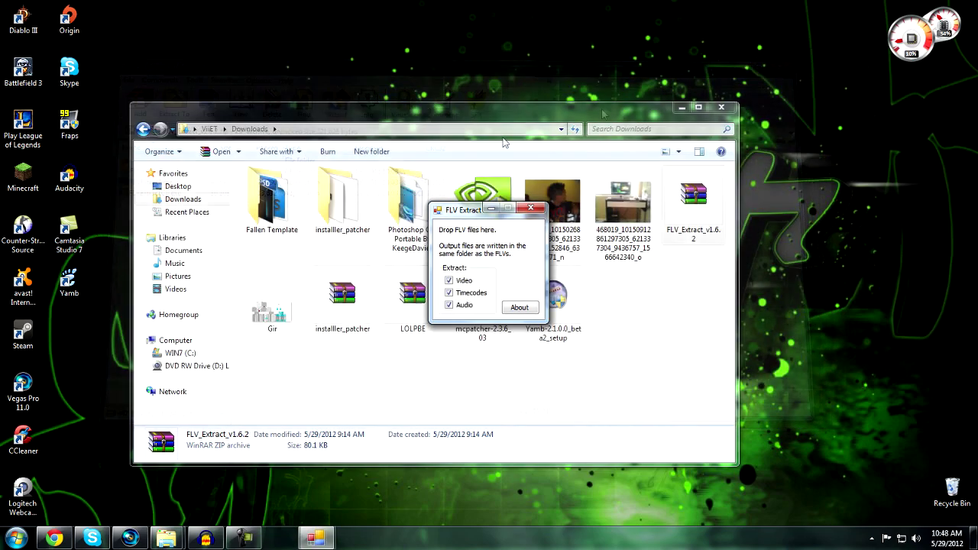
pyautogui.moveTo(459, 209); pyautogui.dragTo(810, 234)
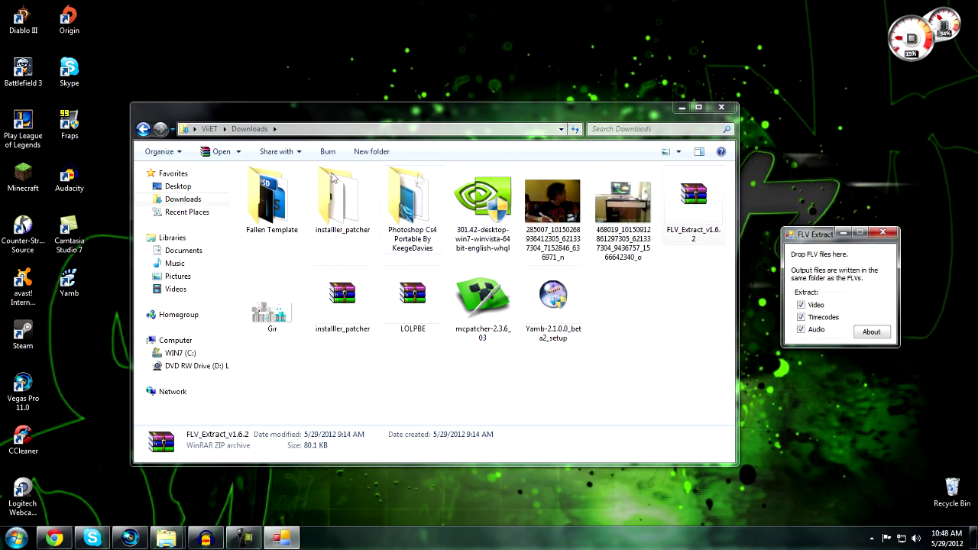
# Extract the video, timecodes and audio from the FLV recording in XSplit Recordings > JustinTV - ViiET using FLV Extract.
pyautogui.click(172, 276)
pyautogui.click(181, 290)
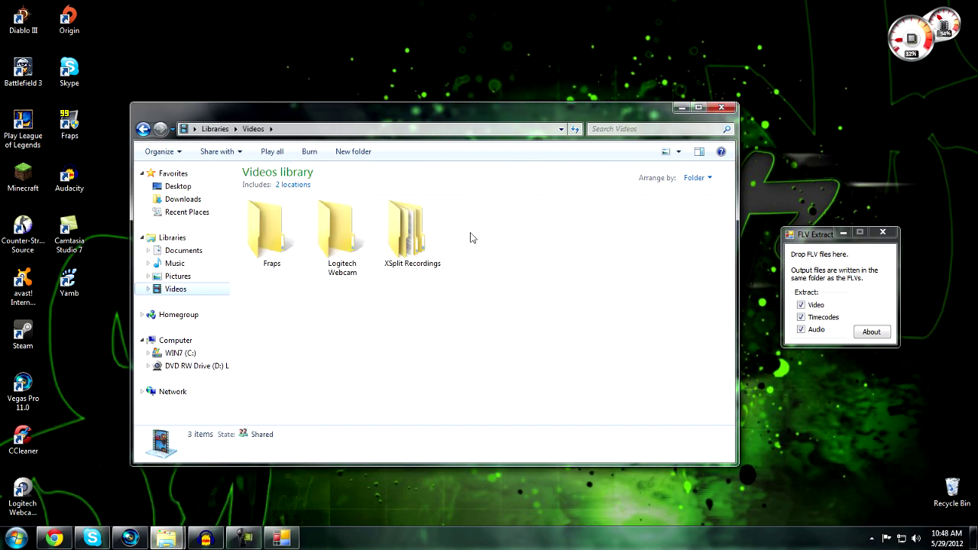
pyautogui.click(405, 240)
pyautogui.doubleClick(405, 240)
pyautogui.doubleClick(278, 249)
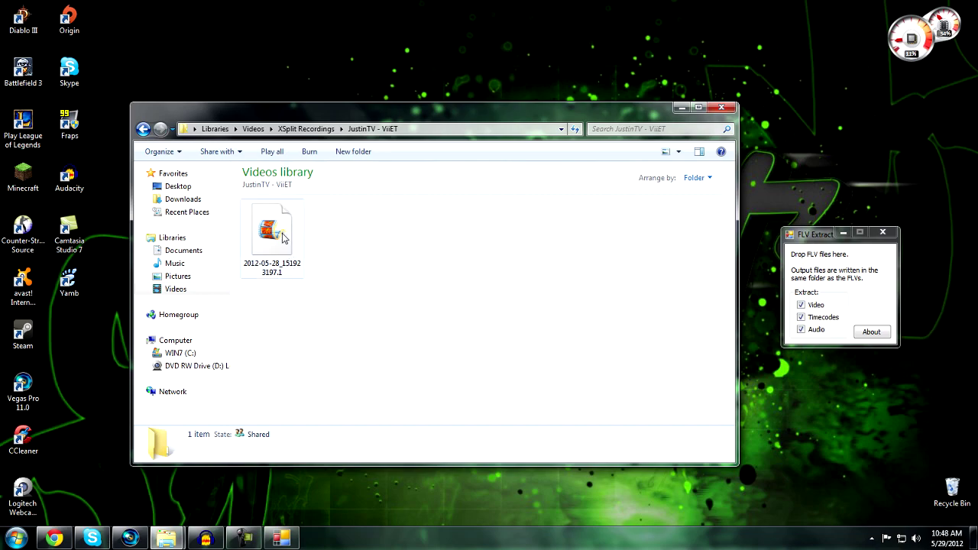
pyautogui.moveTo(286, 239); pyautogui.dragTo(848, 279)
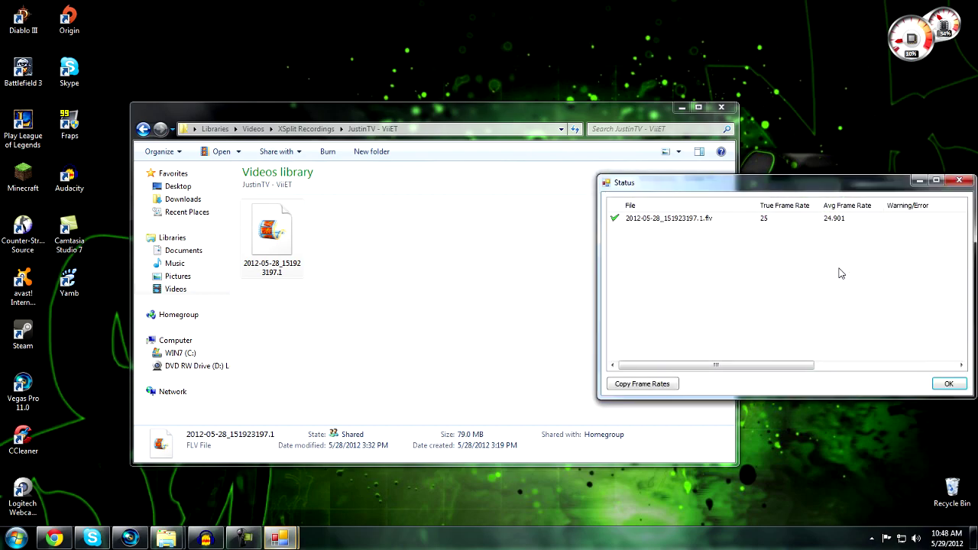
pyautogui.click(949, 383)
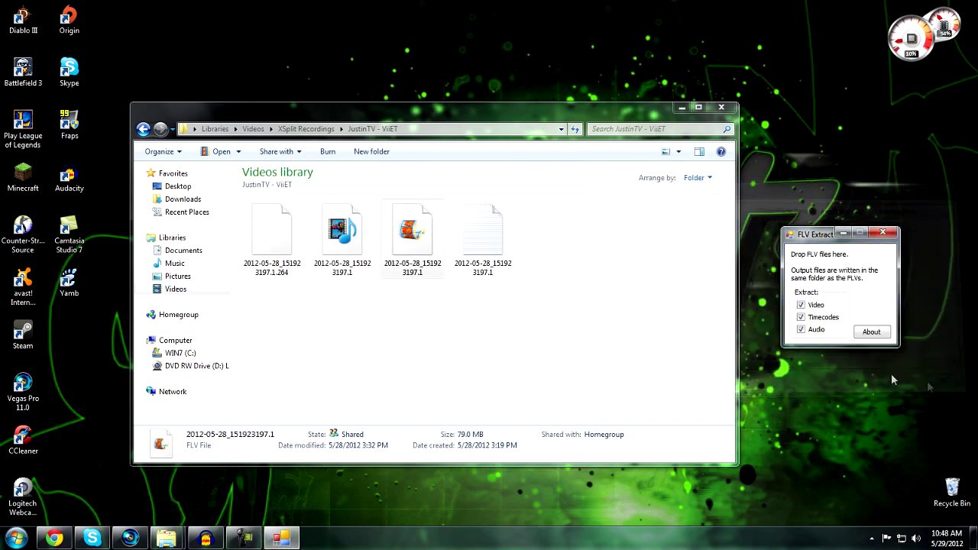
# Examine the extracted .264 video file and the audio file in the recordings folder.
pyautogui.click(618, 349)
pyautogui.moveTo(356, 317); pyautogui.dragTo(284, 275)
pyautogui.click(268, 250)
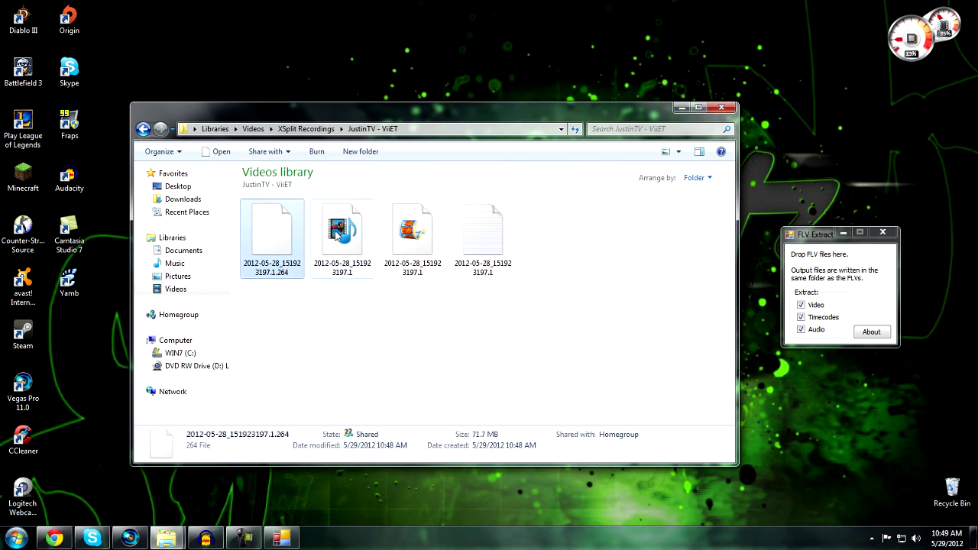
pyautogui.click(343, 245)
pyautogui.click(386, 345)
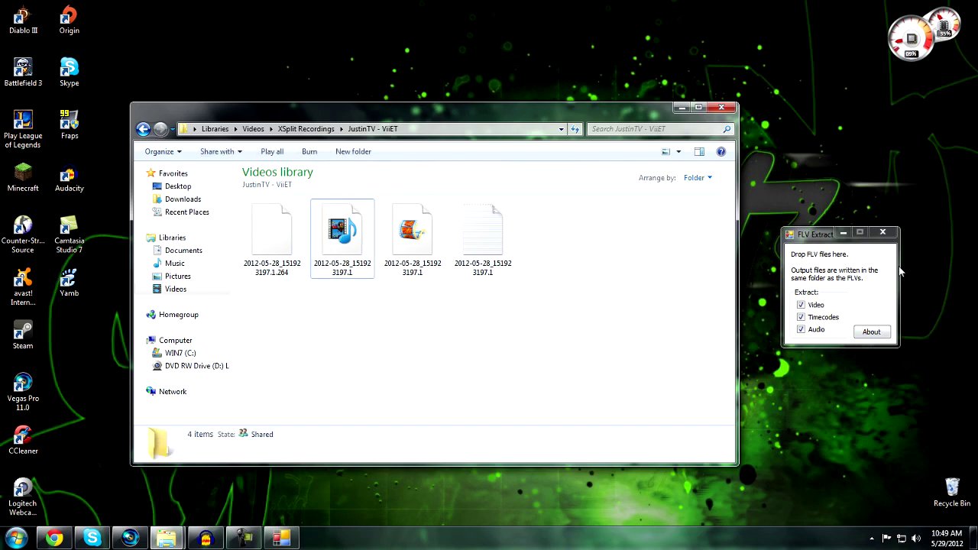
# Close FLV Extract and start a new MP4 file creation with multiple streams in Yamb.
pyautogui.click(884, 234)
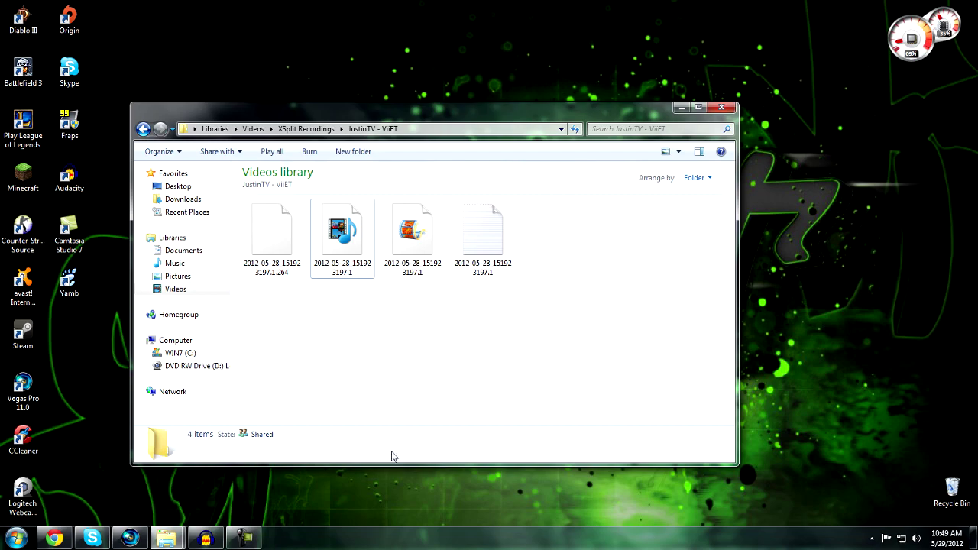
pyautogui.doubleClick(69, 281)
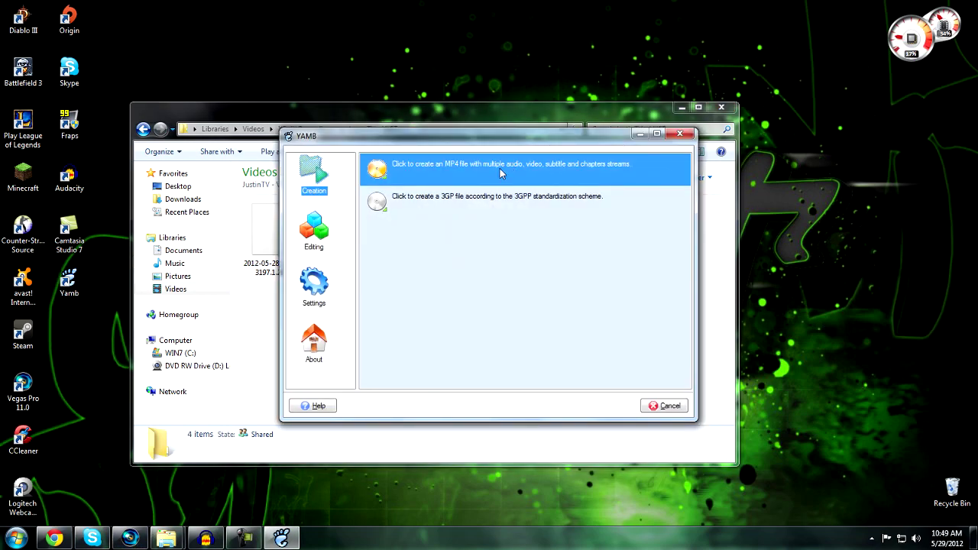
pyautogui.click(502, 175)
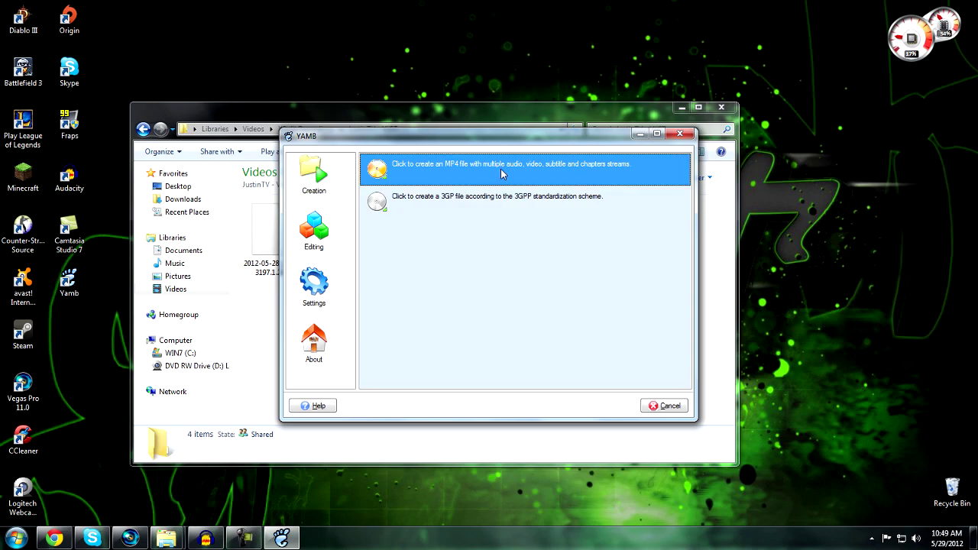
pyautogui.click(525, 177)
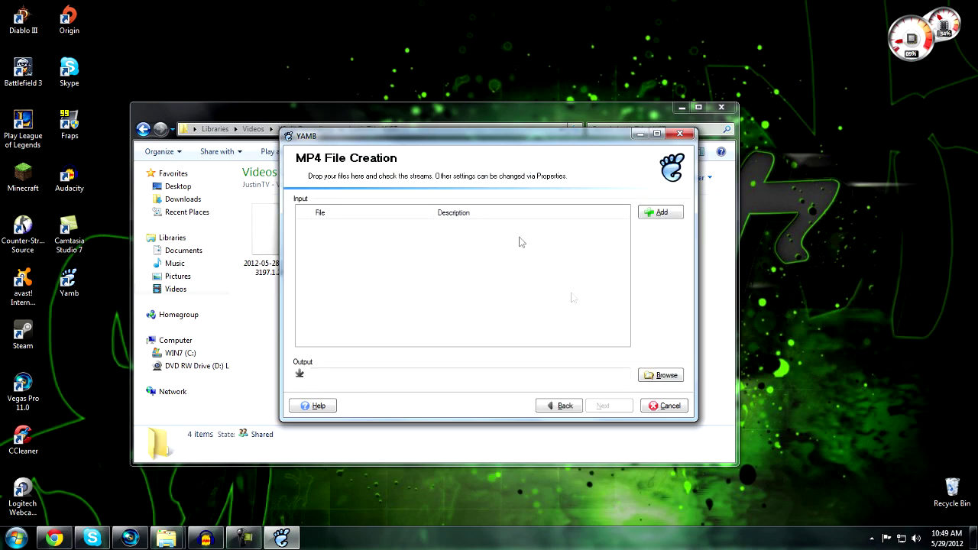
# Add the extracted .264 video and .aac audio files to Yamb's MP4 input list.
pyautogui.moveTo(527, 149); pyautogui.dragTo(827, 158)
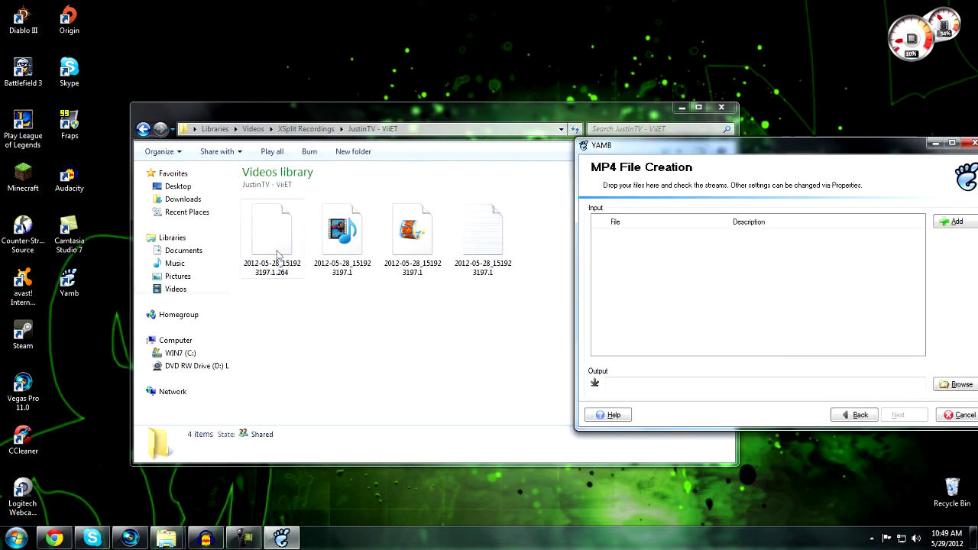
pyautogui.moveTo(275, 238); pyautogui.dragTo(716, 273)
pyautogui.moveTo(342, 237); pyautogui.dragTo(757, 321)
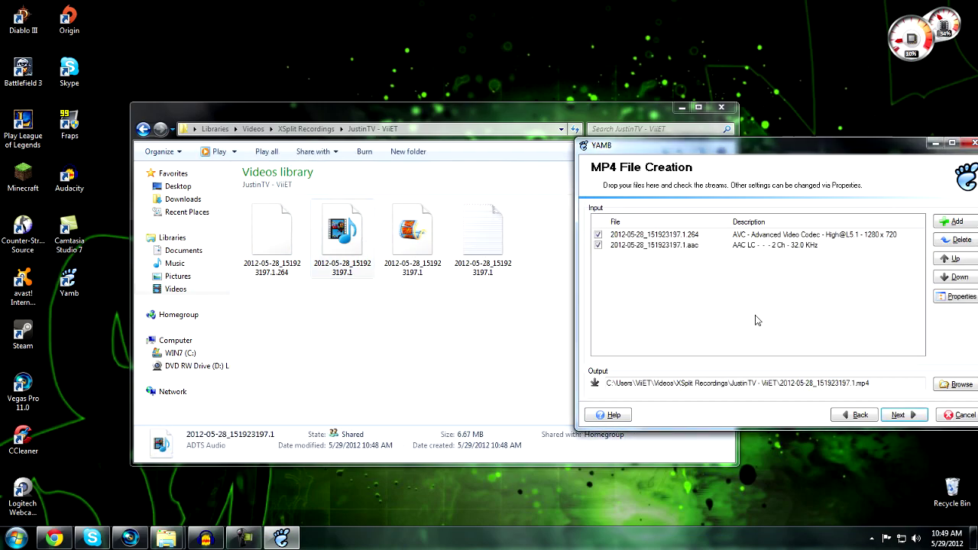
# Set the frame rate of the .264 video track to 25 in its track properties.
pyautogui.moveTo(636, 147); pyautogui.dragTo(488, 167)
pyautogui.click(646, 255)
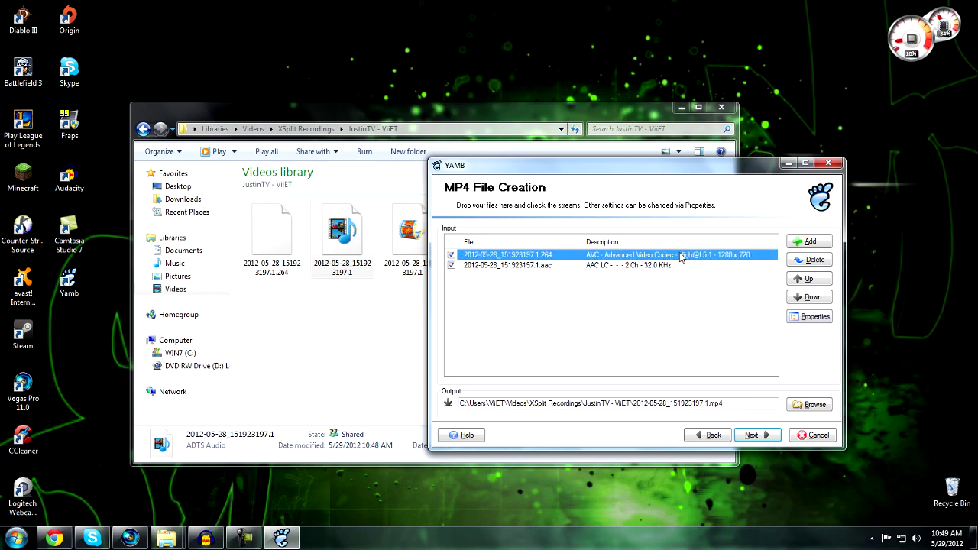
pyautogui.click(815, 318)
pyautogui.click(759, 319)
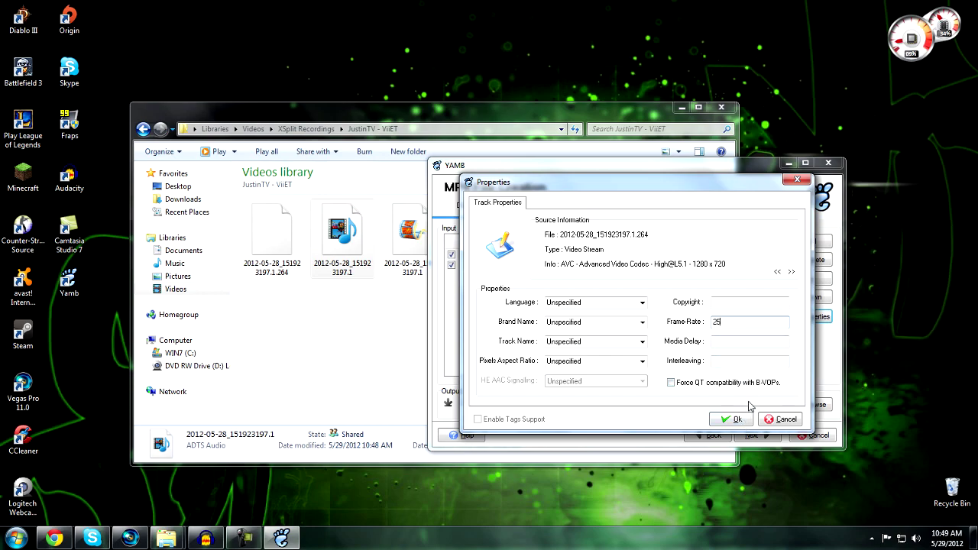
pyautogui.click(727, 420)
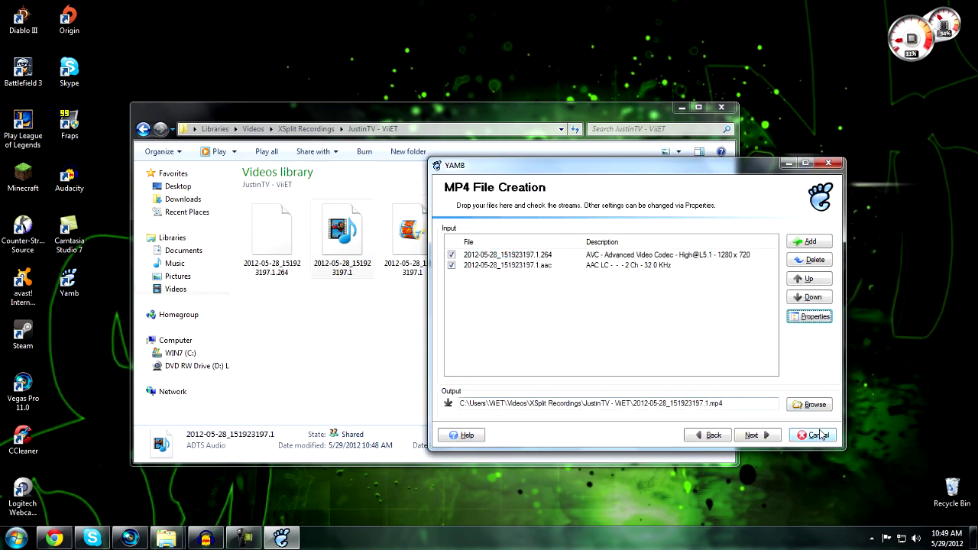
# Create the MP4 file from the listed video and audio streams and quit Yamb.
pyautogui.click(751, 435)
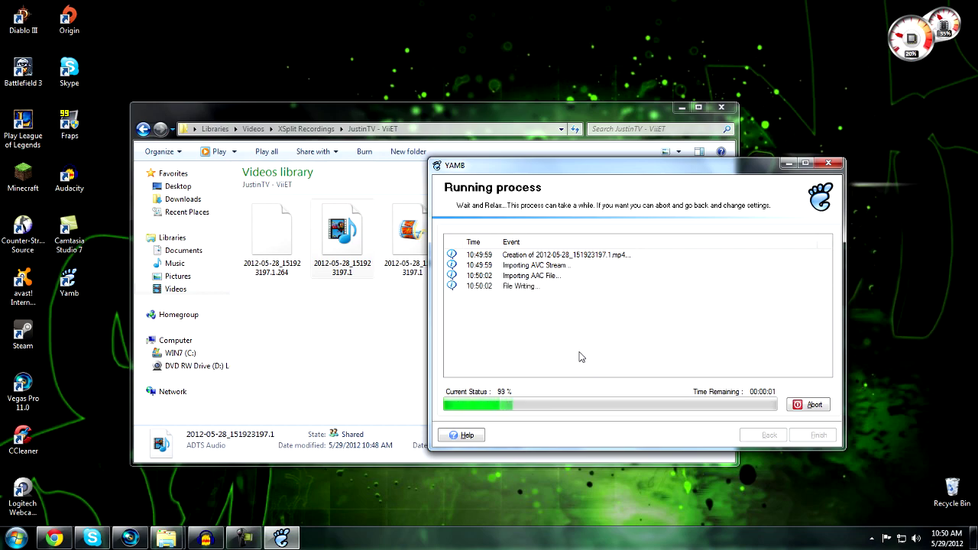
pyautogui.click(814, 435)
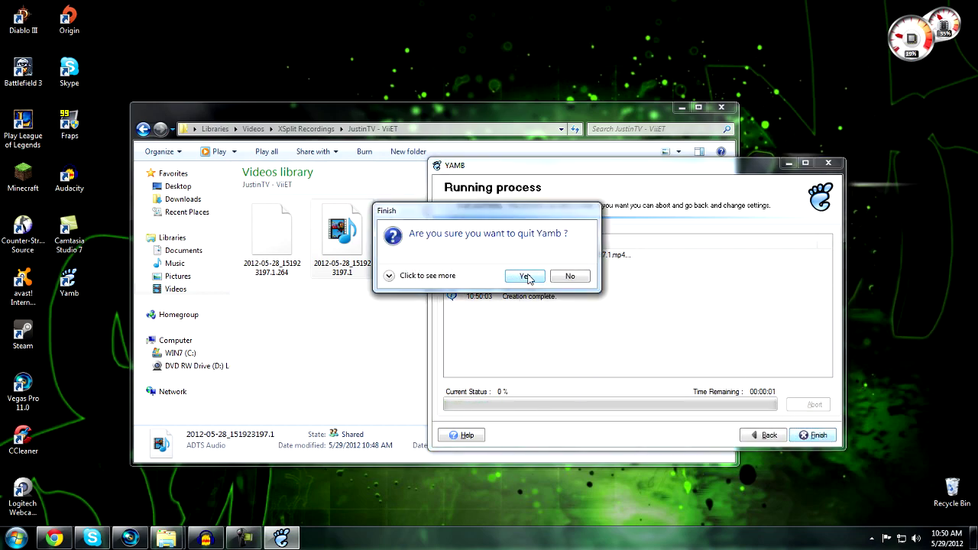
pyautogui.click(526, 277)
# Play the new MP4 video from the recordings folder, skip to about its middle, and close the player.
pyautogui.press('Right')
pyautogui.press('Right')
pyautogui.press('Return')
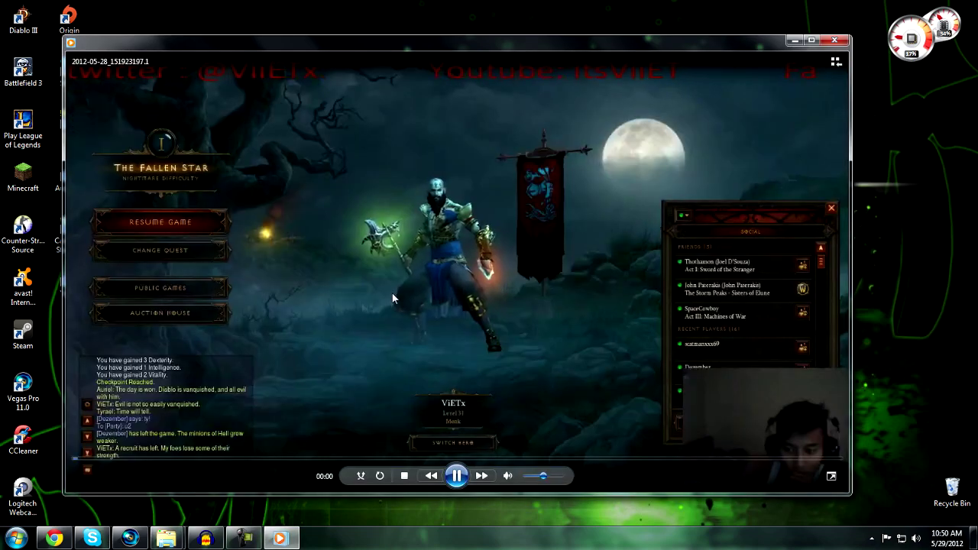
pyautogui.click(457, 458)
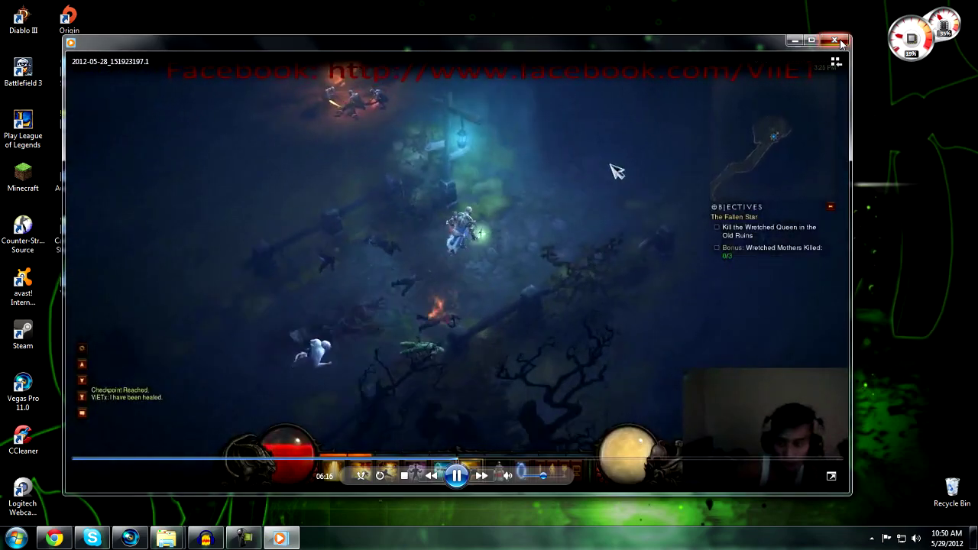
pyautogui.click(841, 43)
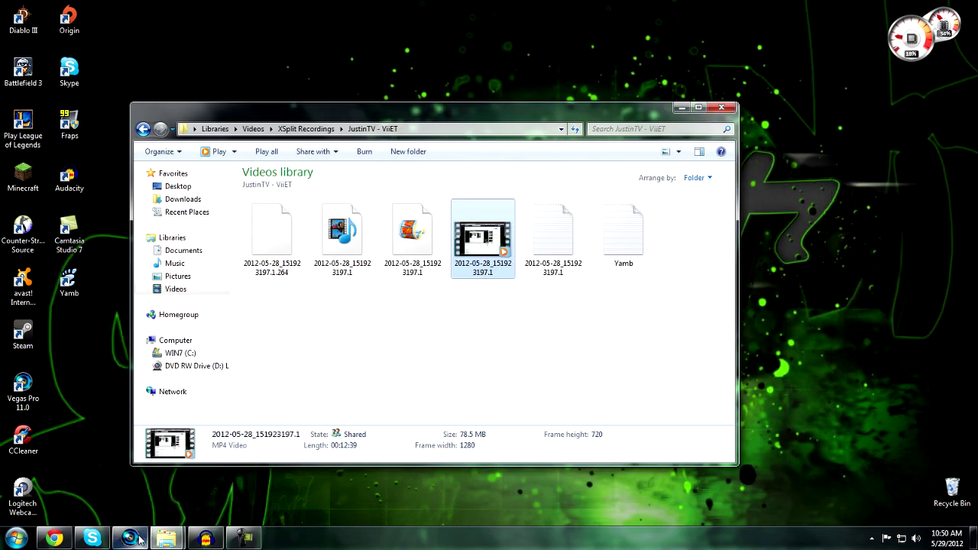
# Switch to Vegas Pro, add the new MP4 from the recordings folder to the timeline, and align the clip with the timeline's start.
pyautogui.click(138, 539)
pyautogui.moveTo(167, 538)
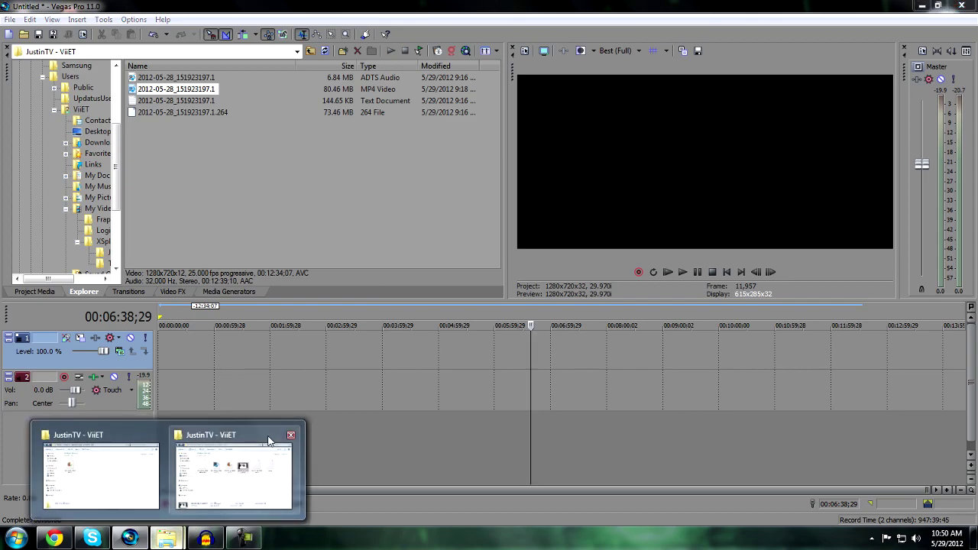
pyautogui.click(269, 441)
pyautogui.moveTo(479, 253); pyautogui.dragTo(787, 350)
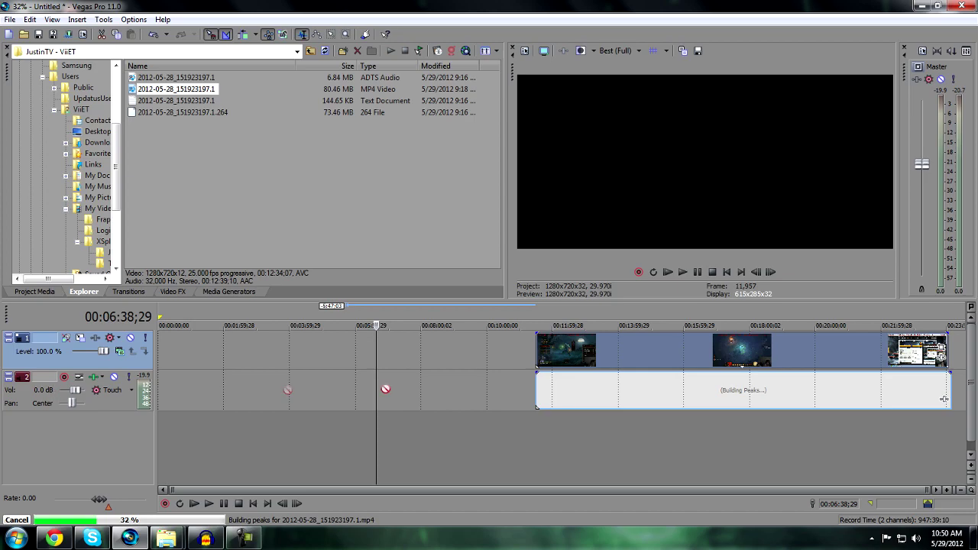
pyautogui.moveTo(944, 399); pyautogui.dragTo(566, 399)
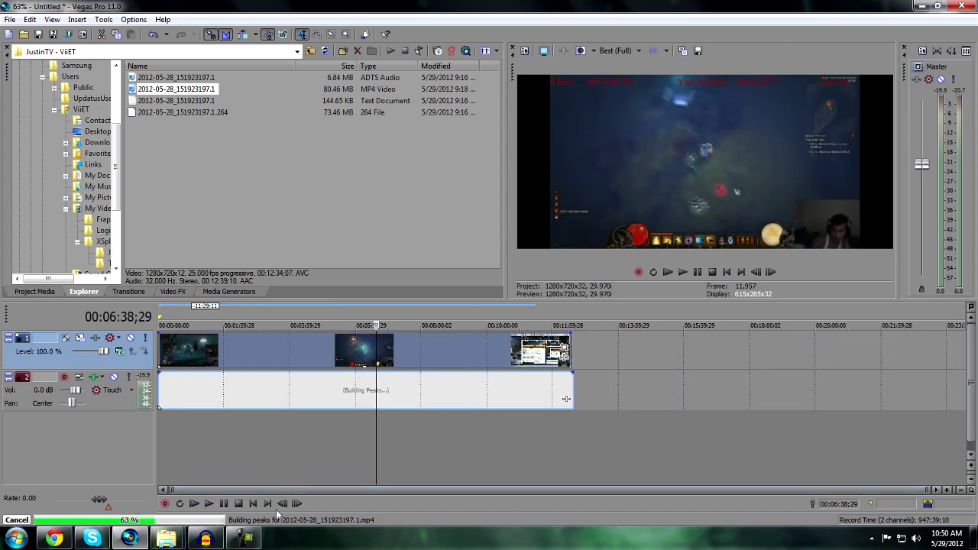